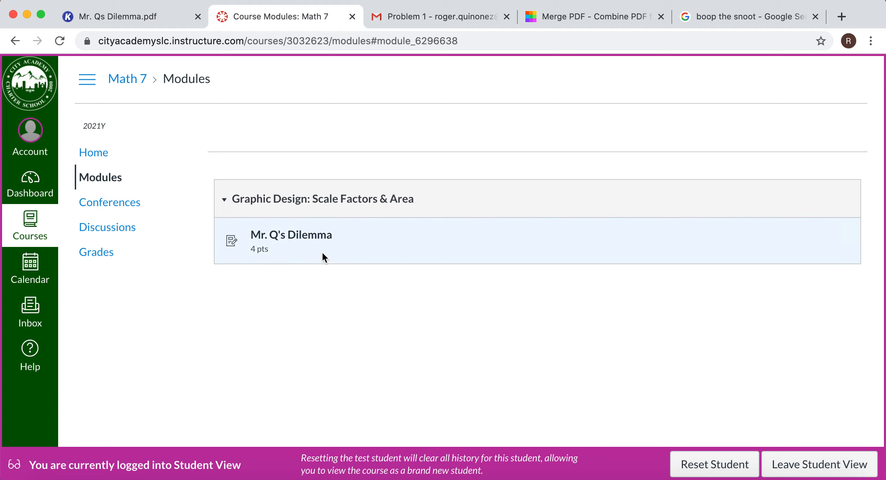
Open the Mr. Q's Dilemma assignment and decline text recognition for the scanned PDF.
left_click(308, 239)
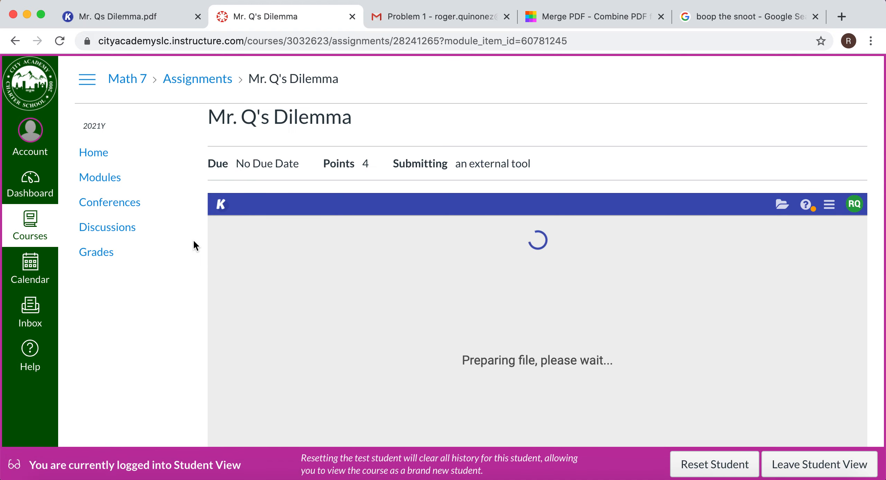
scroll(193, 241, "down", 3)
scroll(193, 241, "down", 2)
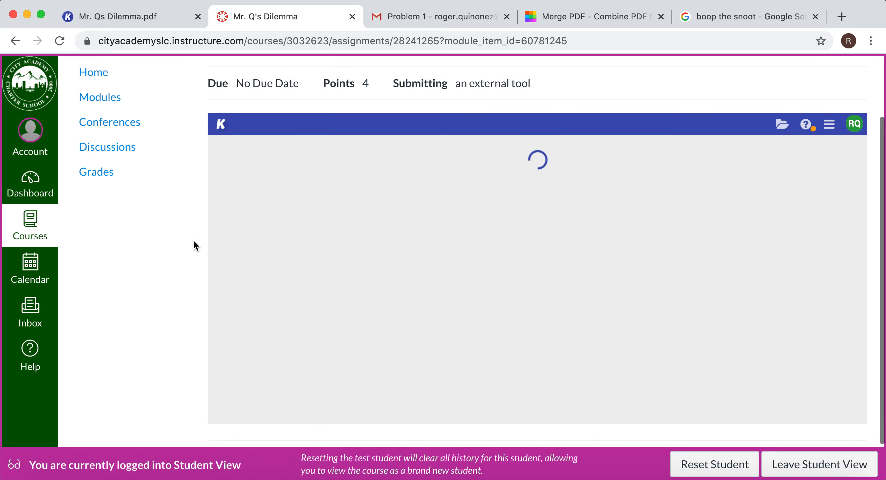
scroll(193, 240, "down", 2)
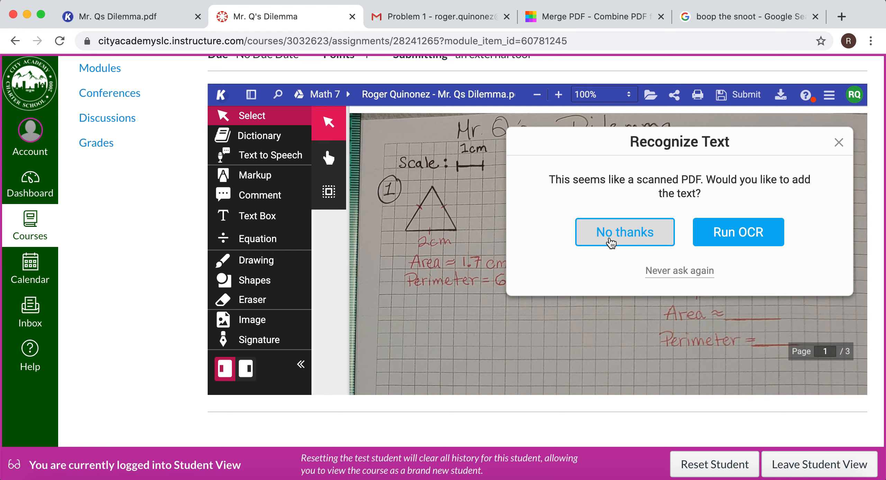
left_click(612, 243)
Examine page 1 for the scale, the dimensions of triangle 1 and the scale factor given in problem 2.
scroll(548, 272, "down", 2)
scroll(549, 272, "up", 2)
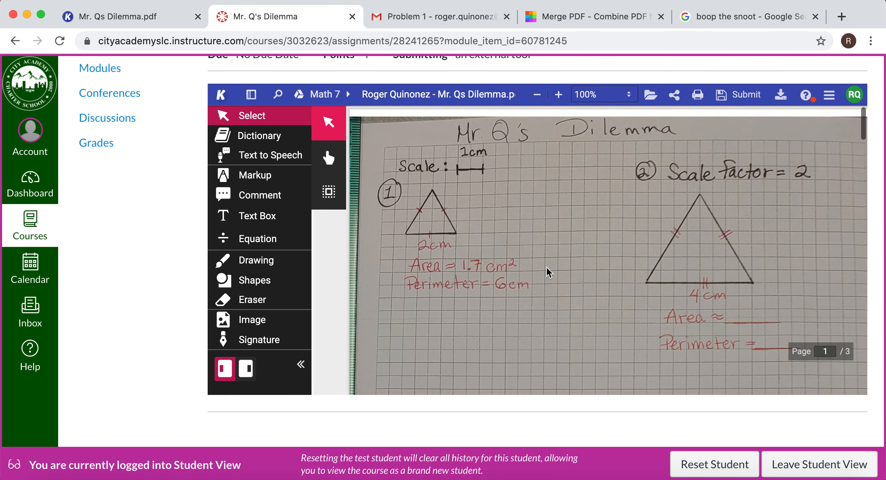
scroll(549, 273, "down", 2)
scroll(549, 273, "up", 2)
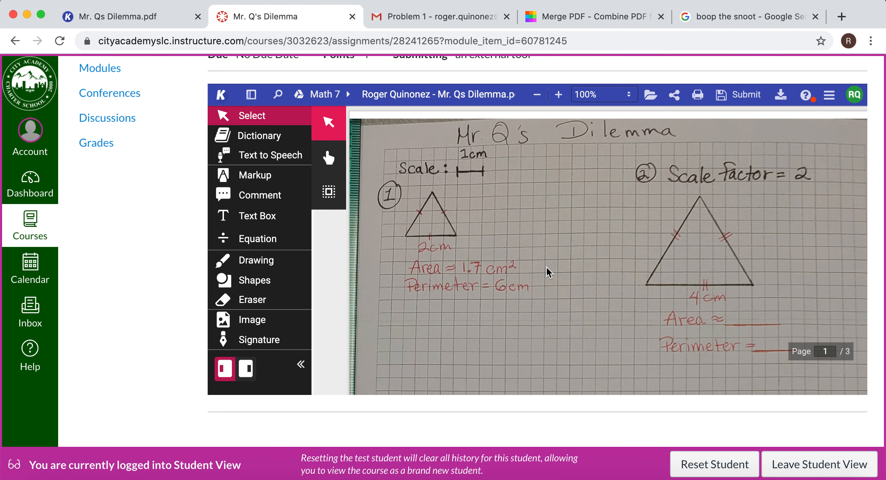
scroll(549, 273, "down", 1)
scroll(549, 273, "up", 1)
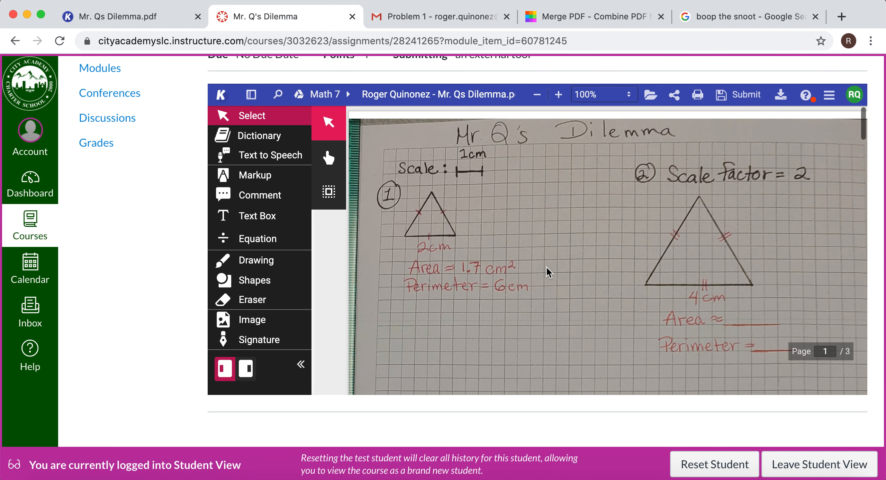
scroll(549, 273, "down", 5)
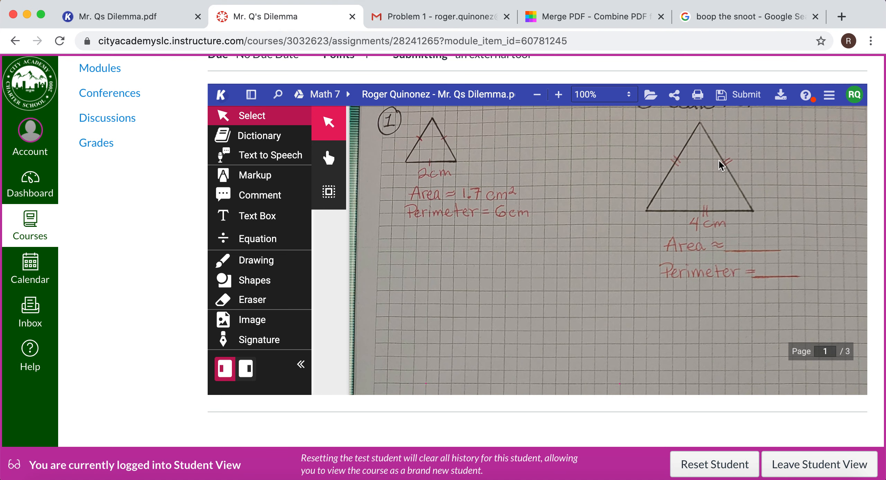
scroll(721, 166, "up", 3)
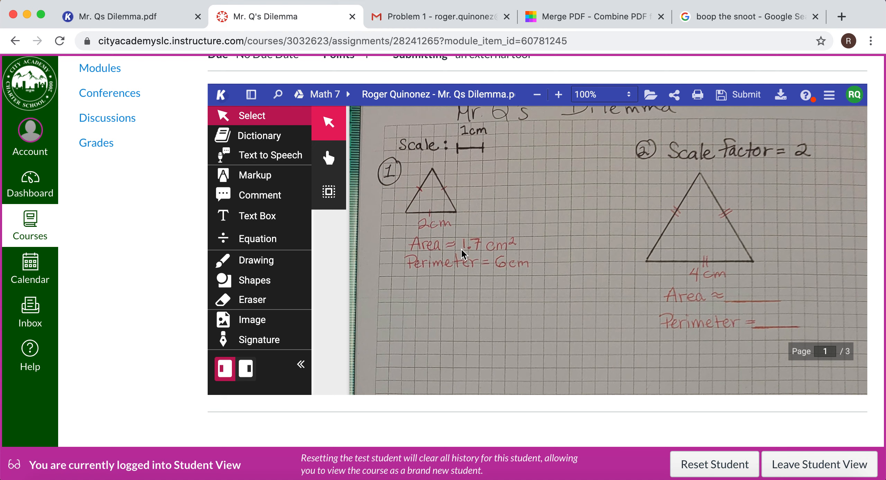
scroll(463, 254, "down", 1)
scroll(462, 225, "up", 3)
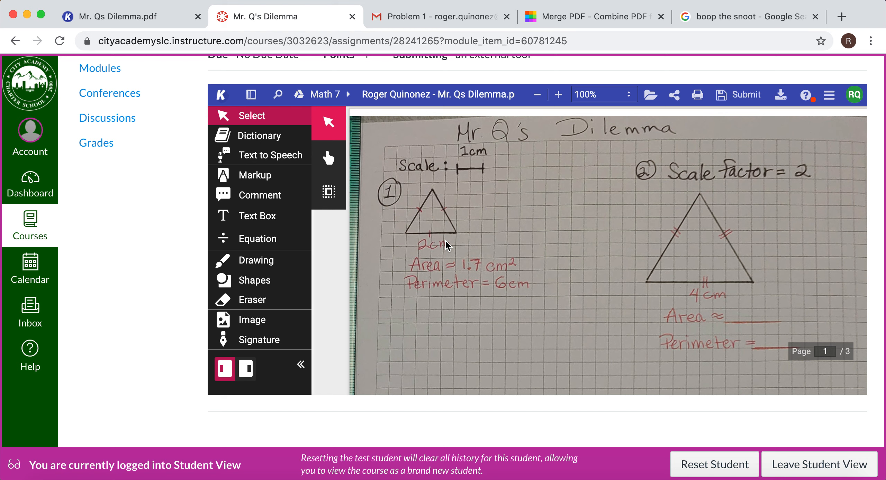
scroll(454, 246, "down", 2)
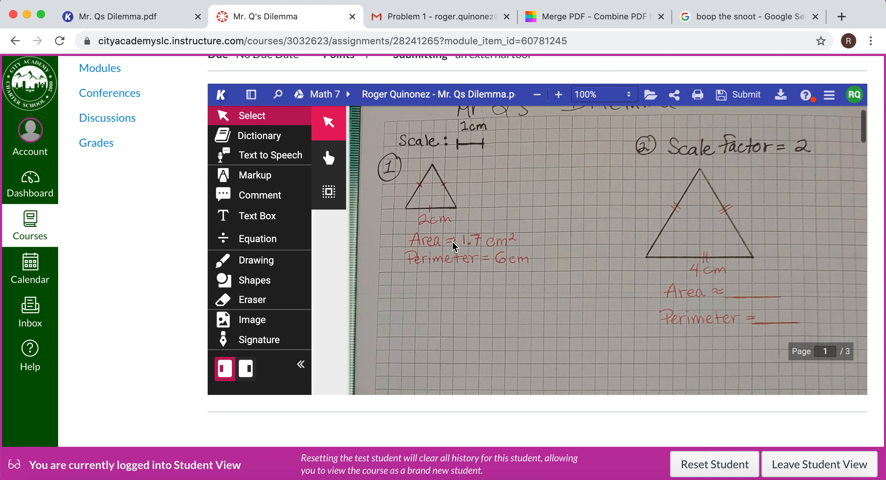
scroll(518, 260, "down", 3)
scroll(518, 260, "down", 2)
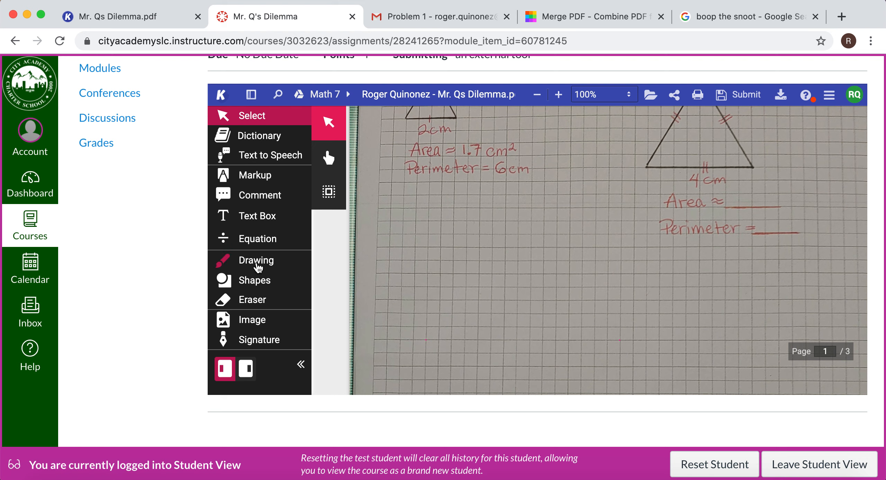
Activate the Drawing tool and set its colour to green.
left_click(257, 263)
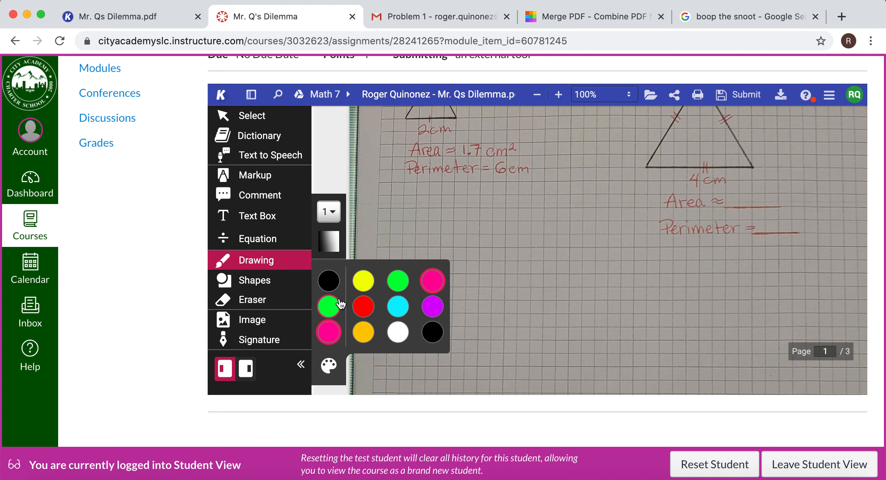
scroll(531, 221, "down", 10)
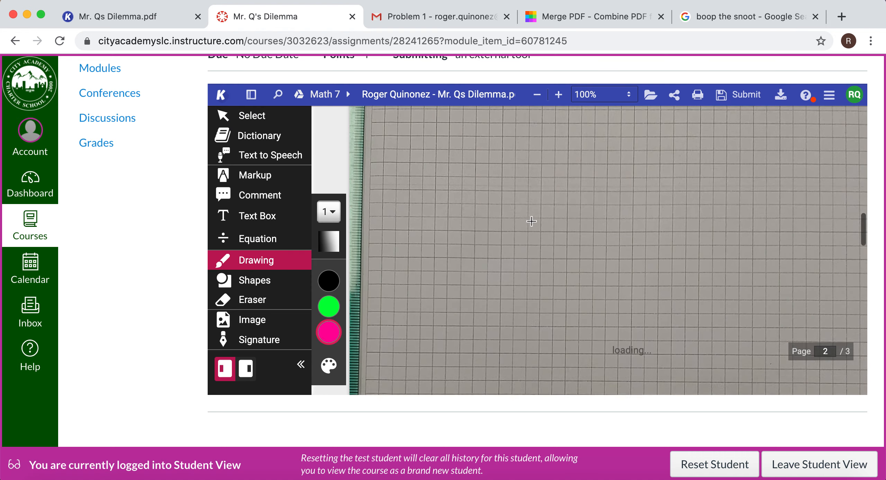
scroll(531, 222, "down", 6)
scroll(531, 222, "up", 9)
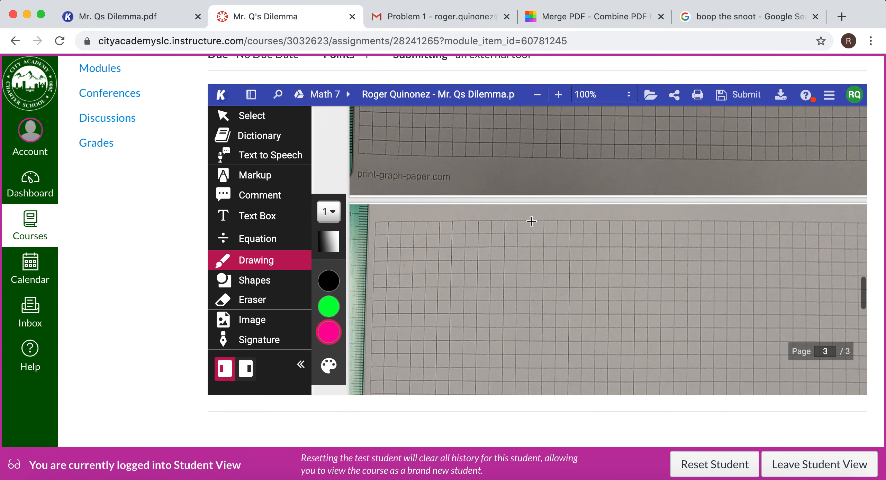
scroll(531, 222, "up", 8)
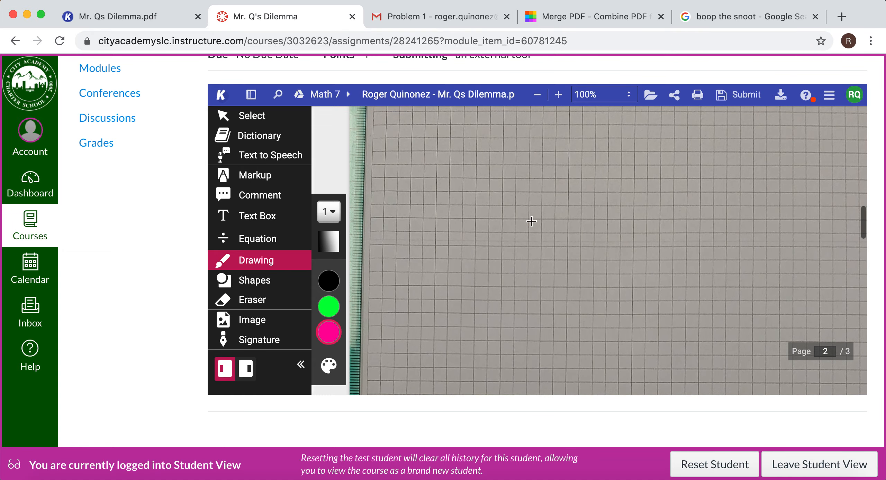
scroll(531, 221, "up", 8)
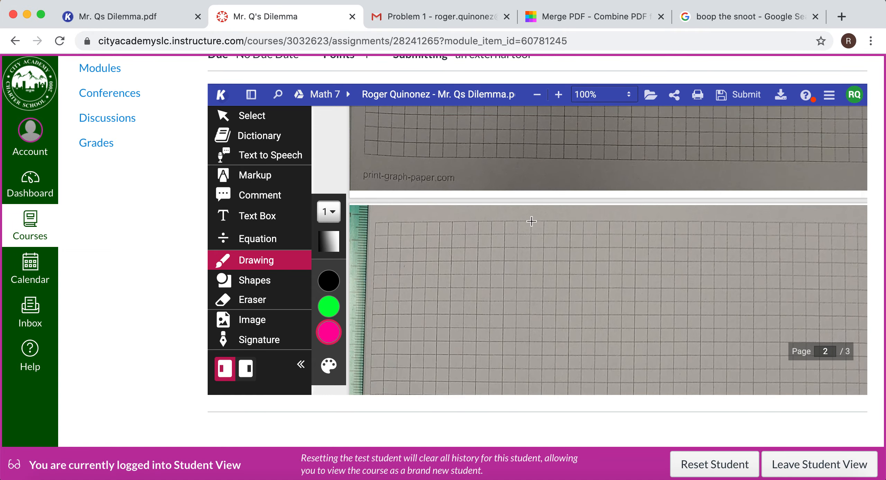
scroll(531, 222, "up", 8)
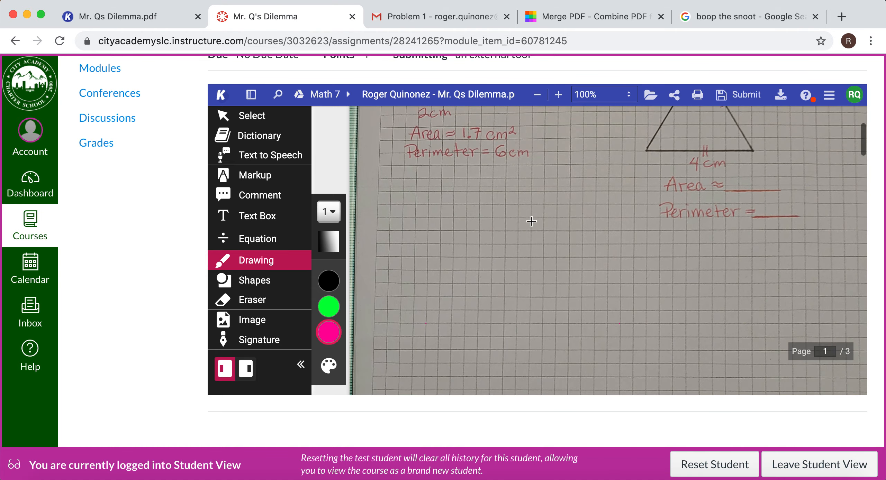
scroll(532, 222, "up", 5)
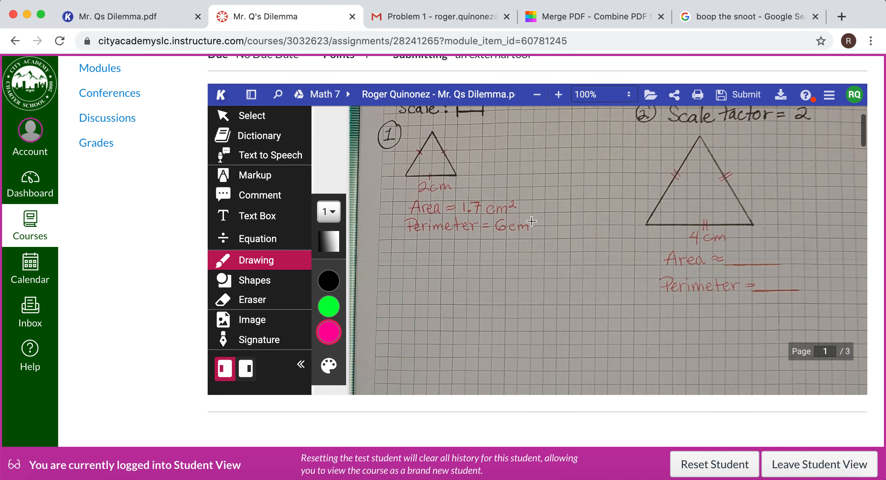
scroll(532, 222, "down", 2)
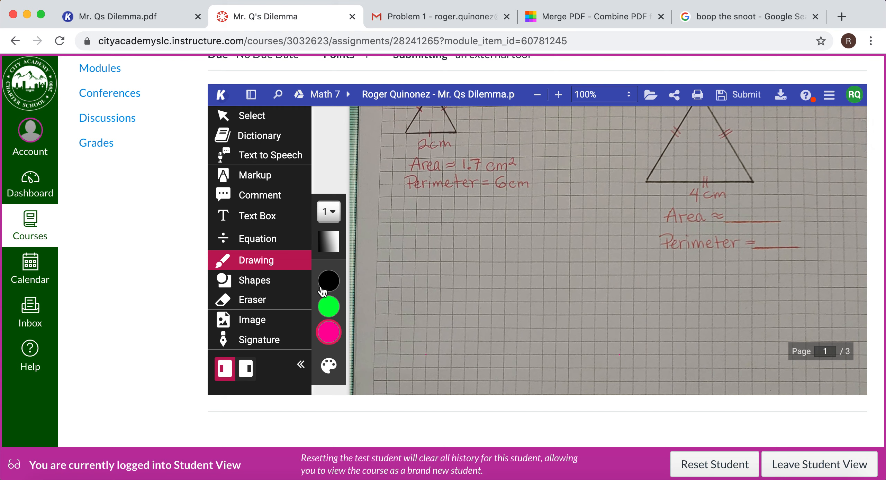
left_click(329, 332)
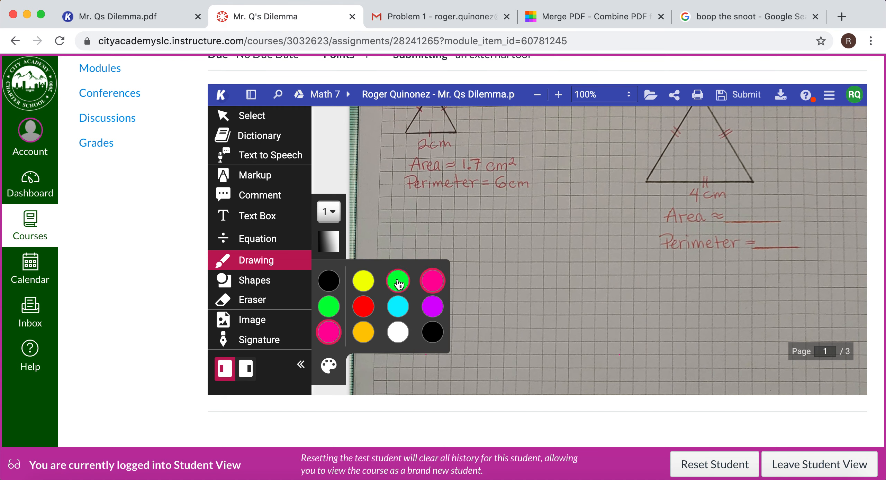
left_click(398, 280)
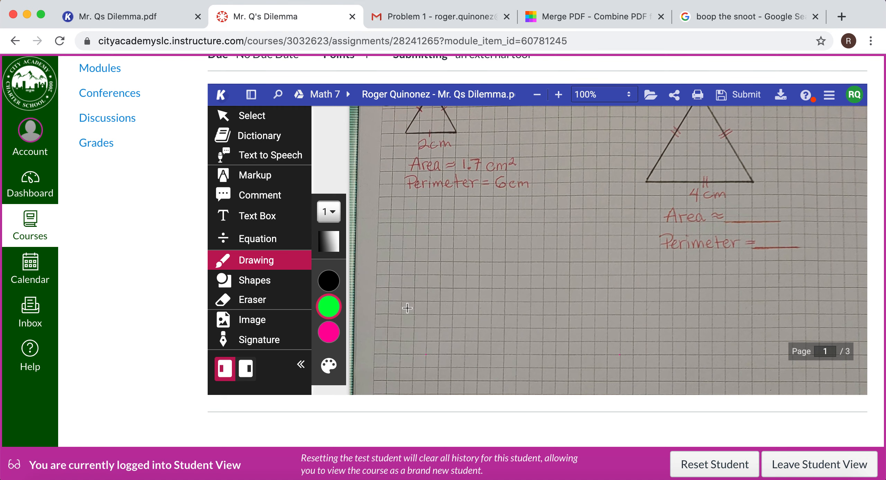
Compare triangle 1's base with the enlarged triangle in problem 2 and find free grid space below triangle 1.
scroll(428, 312, "down", 2)
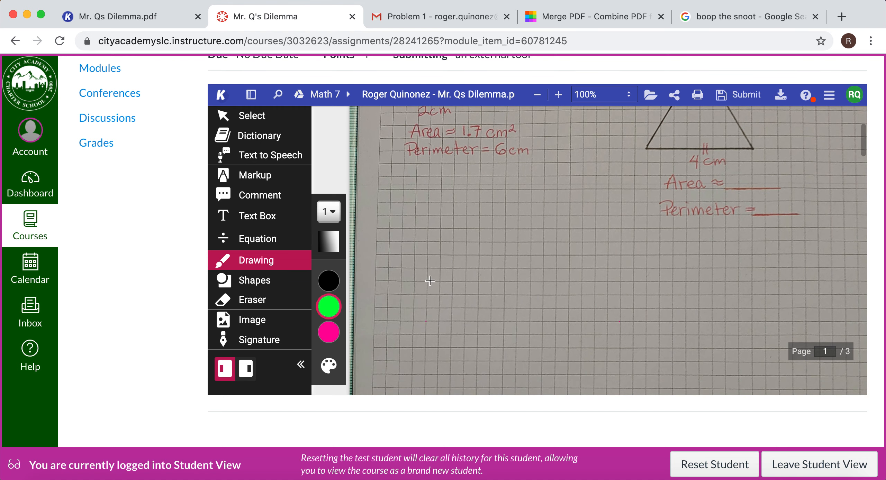
scroll(429, 301, "up", 1)
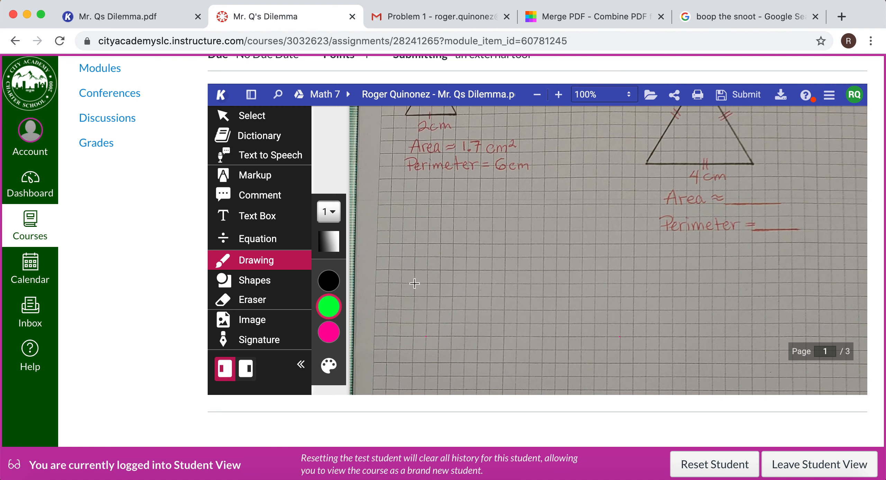
scroll(525, 231, "up", 3)
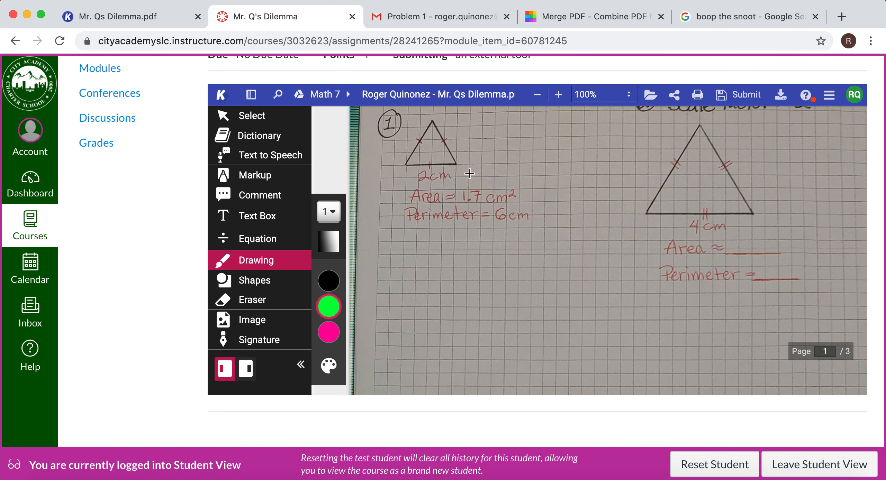
scroll(653, 158, "up", 2)
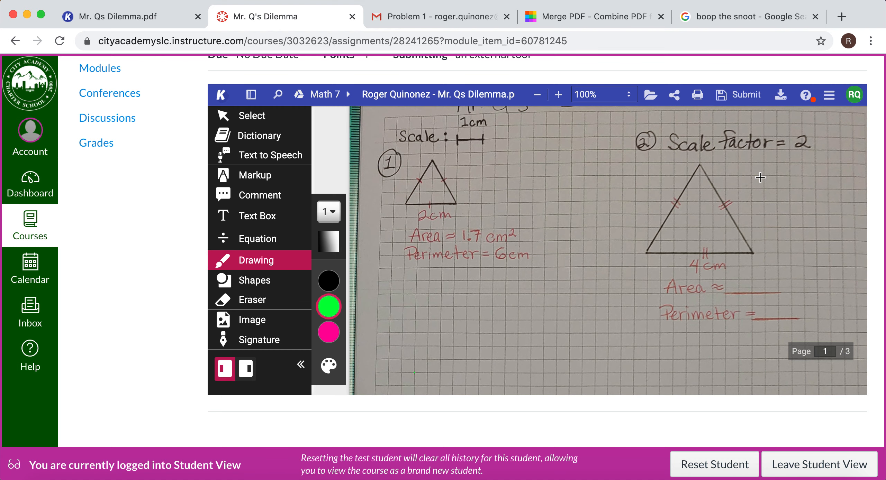
scroll(760, 177, "down", 3)
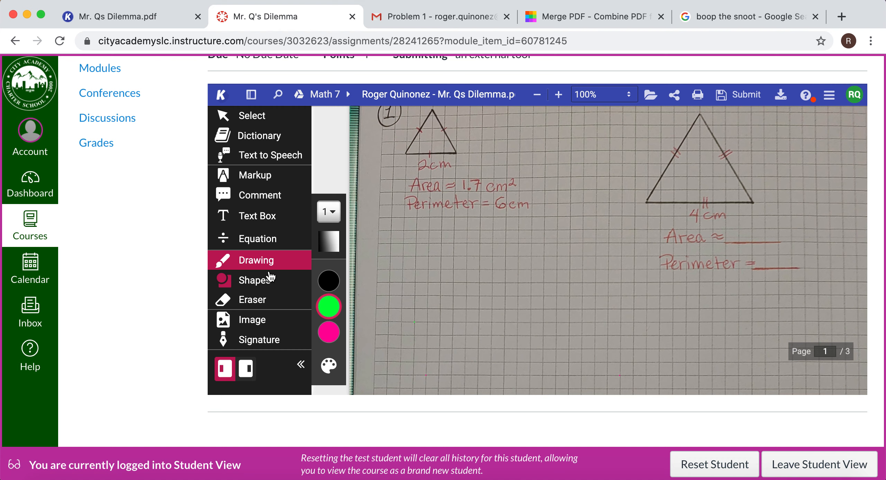
scroll(385, 246, "down", 2)
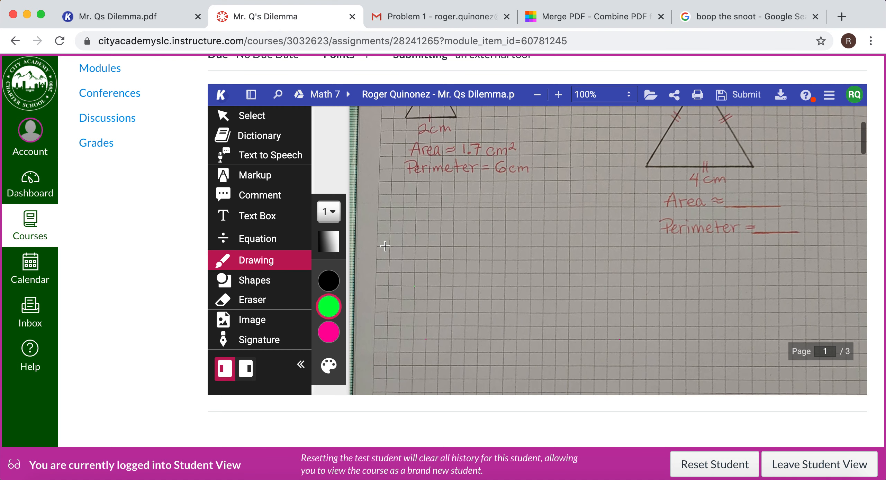
scroll(385, 247, "down", 2)
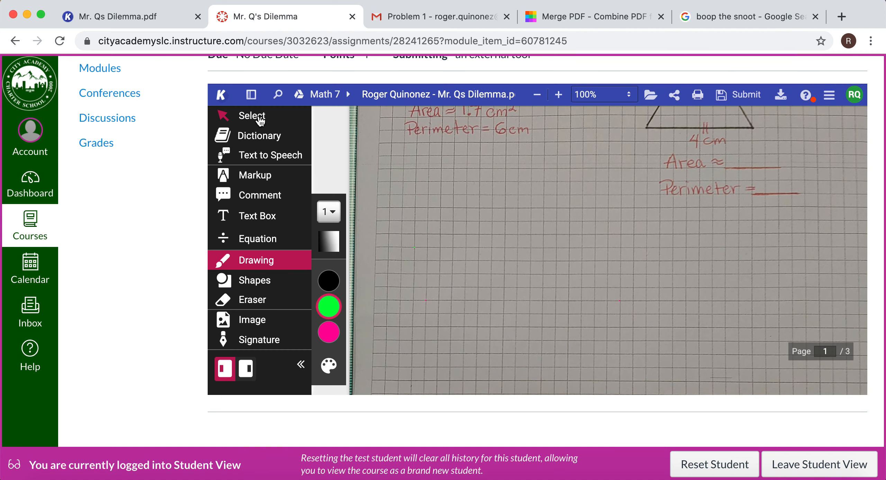
Add a text box reading "2cm * 2 = 4cm" in the empty grid area below triangle 1.
left_click(264, 220)
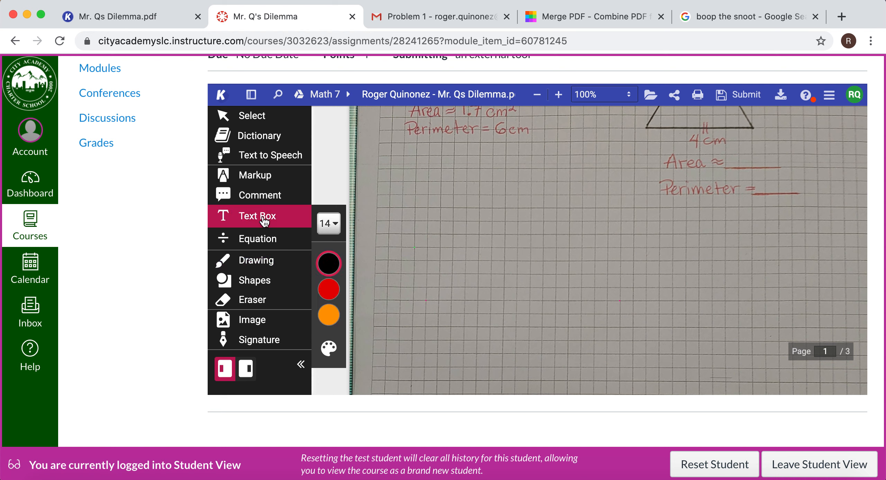
left_click(451, 277)
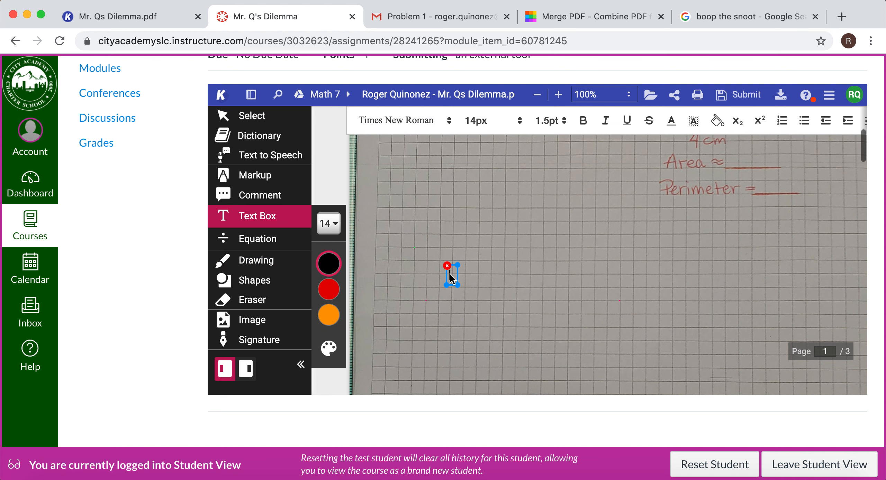
left_click_drag(458, 285, 512, 287)
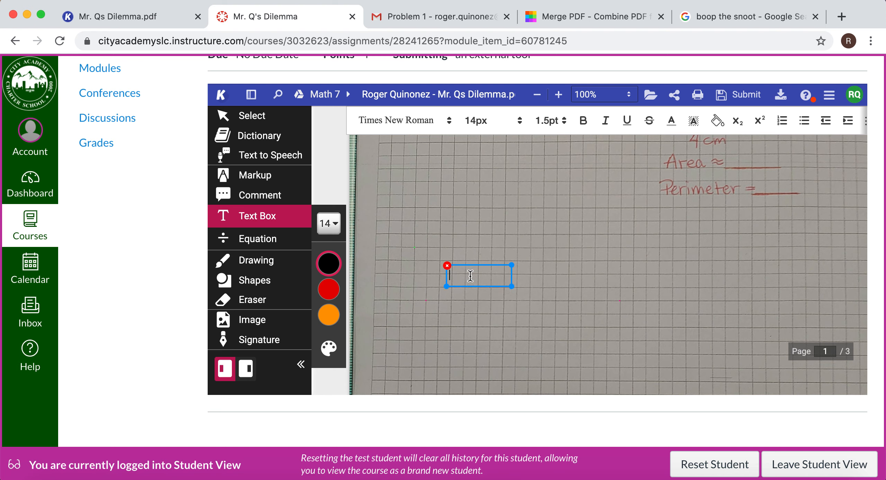
type("2cm * 2 = 4cm")
Mark five green dots in a horizontal row, 1 cm apart on the grid, just above the "2cm * 2 = 4cm" text.
left_click(250, 264)
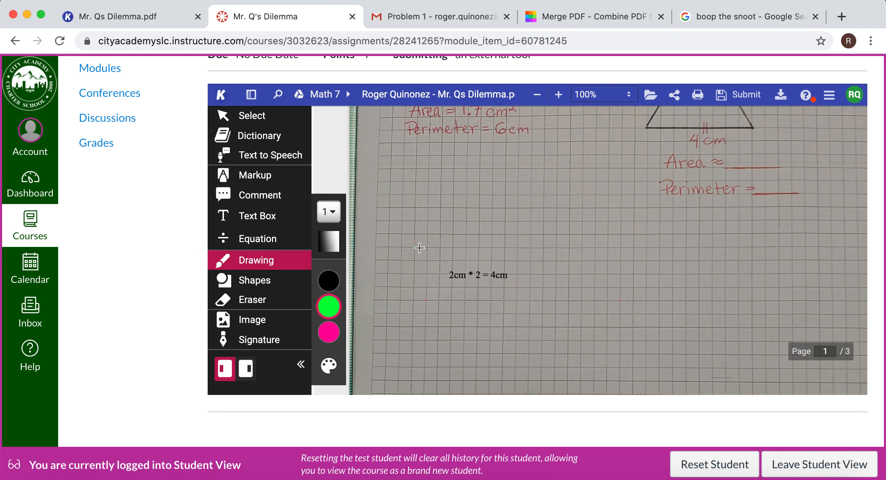
left_click(414, 247)
left_click(440, 247)
left_click(466, 248)
left_click(440, 248)
left_click(414, 247)
left_click(492, 248)
left_click(517, 248)
Draw a straight black horizontal line from the first to the last green dot as the 4 cm triangle base.
left_click(244, 286)
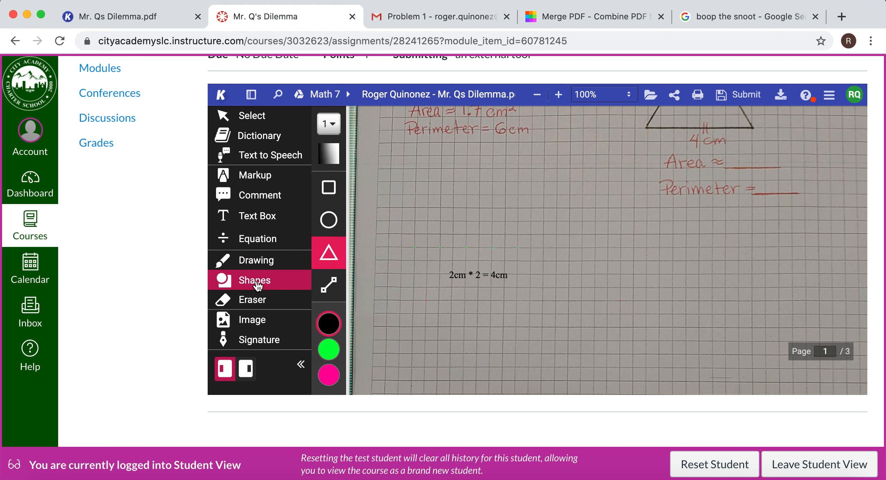
left_click(333, 289)
left_click(333, 324)
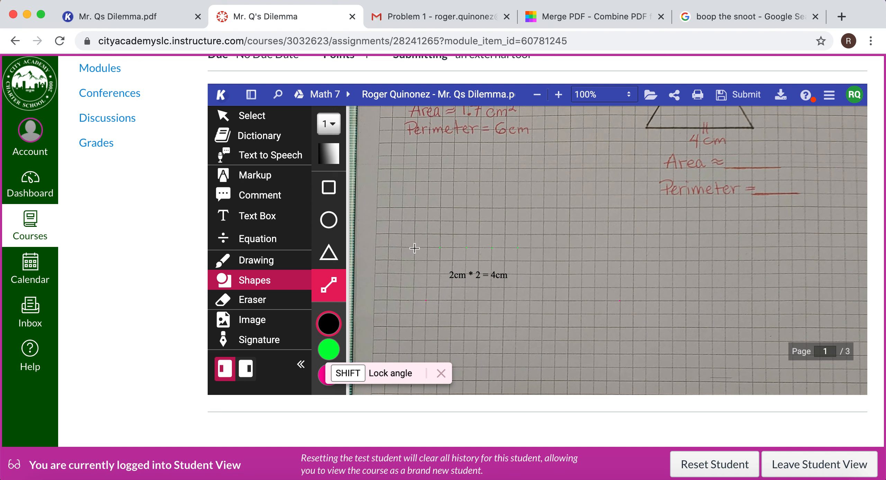
left_click_drag(415, 248, 518, 257)
scroll(456, 198, "up", 4)
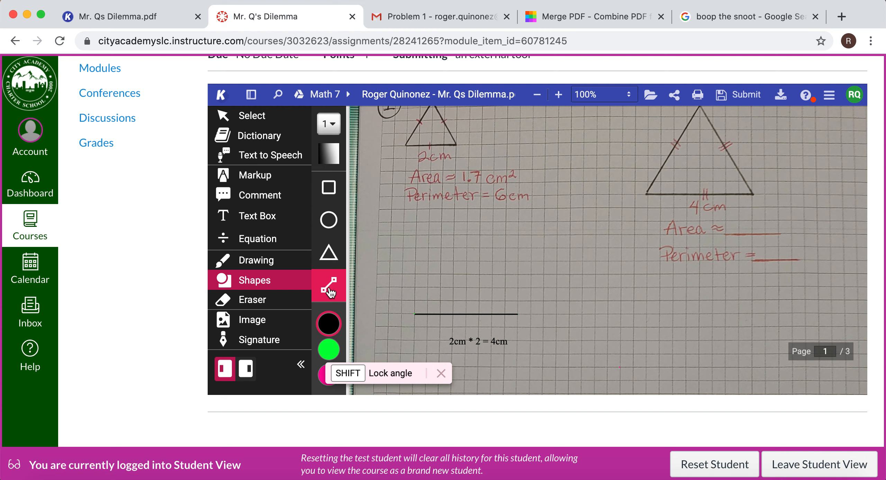
Draw a black triangle on the 4 cm base line, with its apex centred above and base angles of about 57°.
left_click(329, 254)
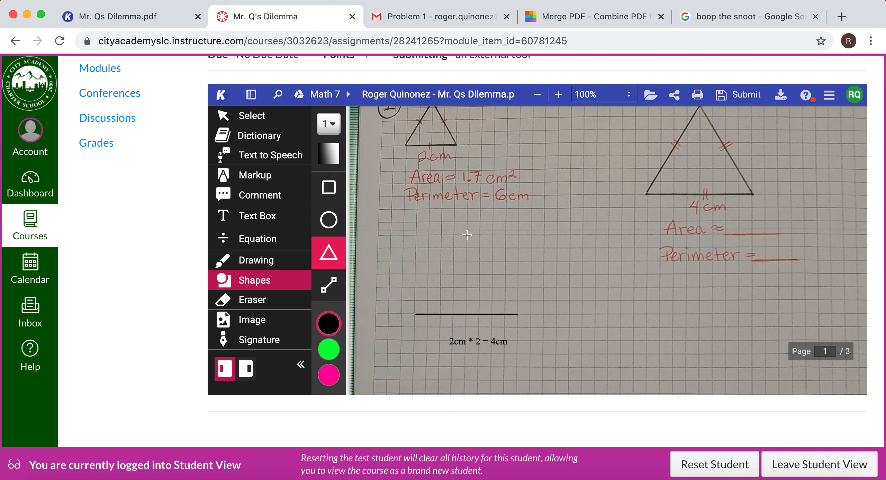
left_click_drag(467, 236, 415, 315)
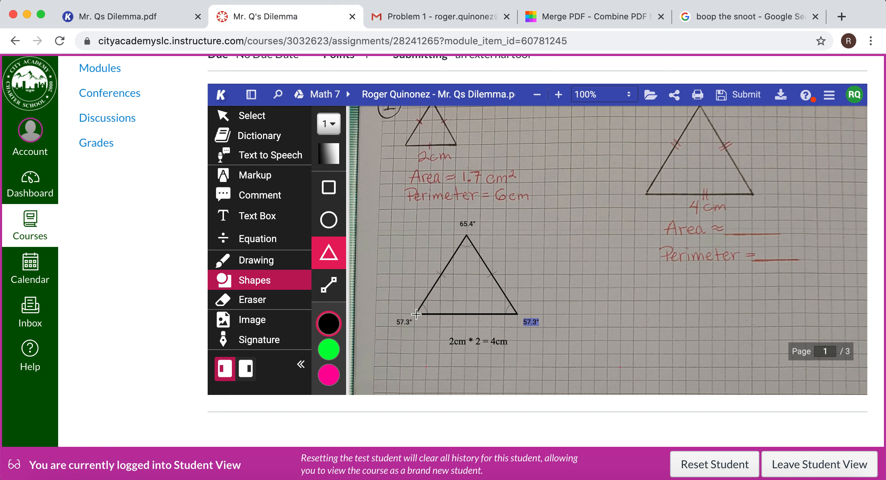
left_click_drag(416, 314, 416, 314)
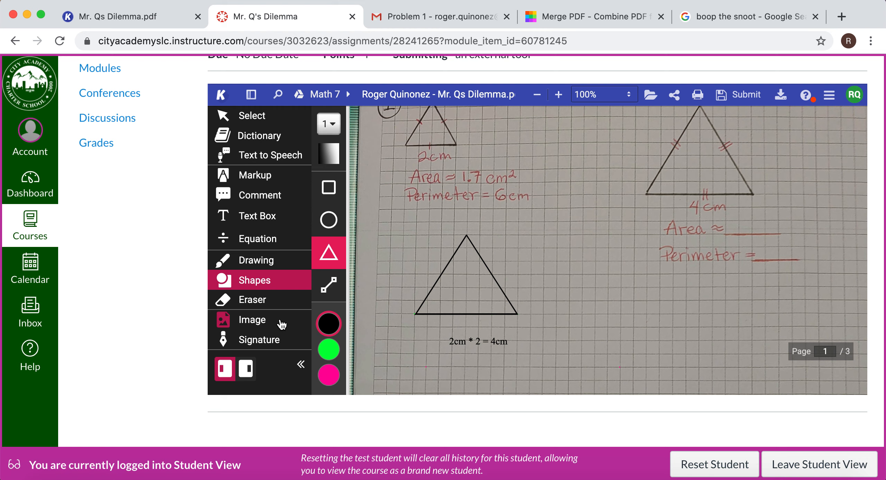
Raise the new triangle's apex straight up until its three sides are about equal in length, and deselect the triangle.
left_click(258, 119)
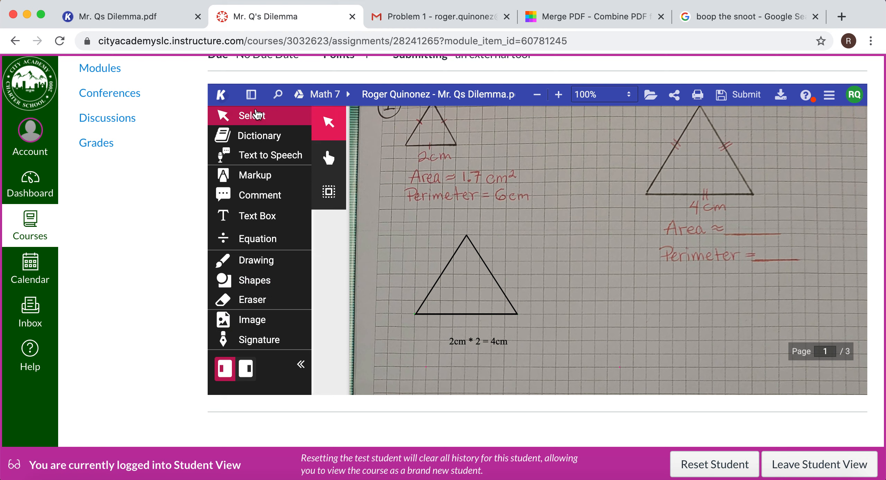
left_click(459, 247)
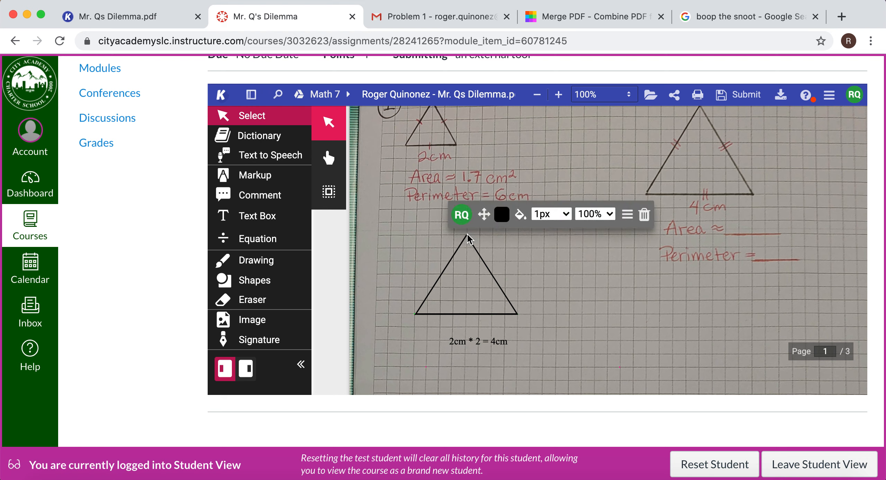
left_click(467, 237)
mouse_move(467, 237)
left_mouse_down()
mouse_move(517, 314)
mouse_move(447, 293)
mouse_move(417, 311)
mouse_move(467, 227)
left_mouse_up()
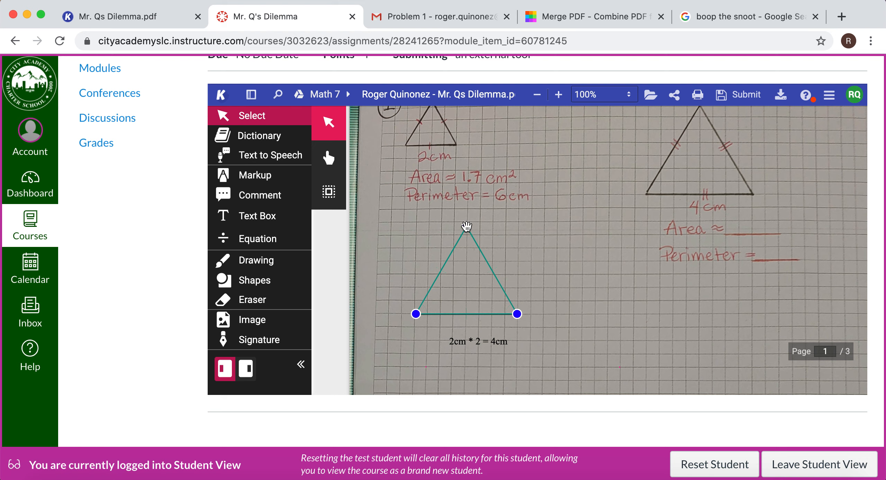
left_click(520, 240)
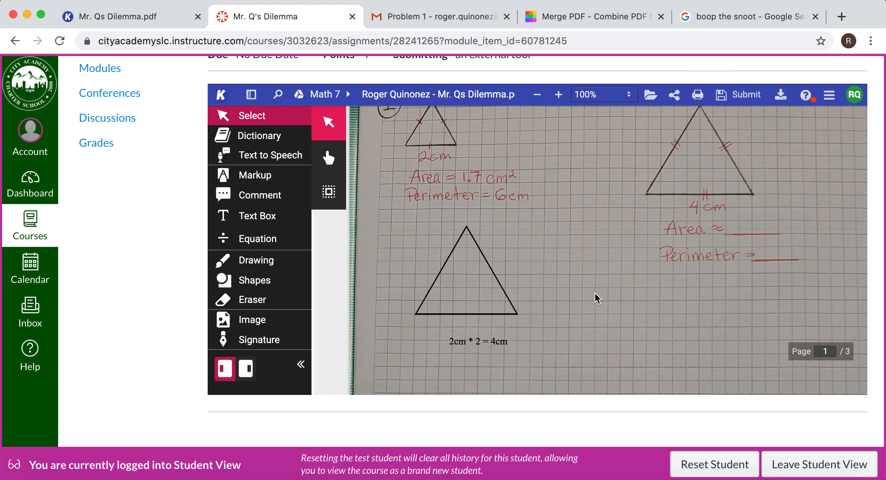
Compare the drawn triangle with triangle 1 and problem 2's enlarged triangle, checking the scale, scale factor, area and perimeter labels.
scroll(544, 273, "up", 2)
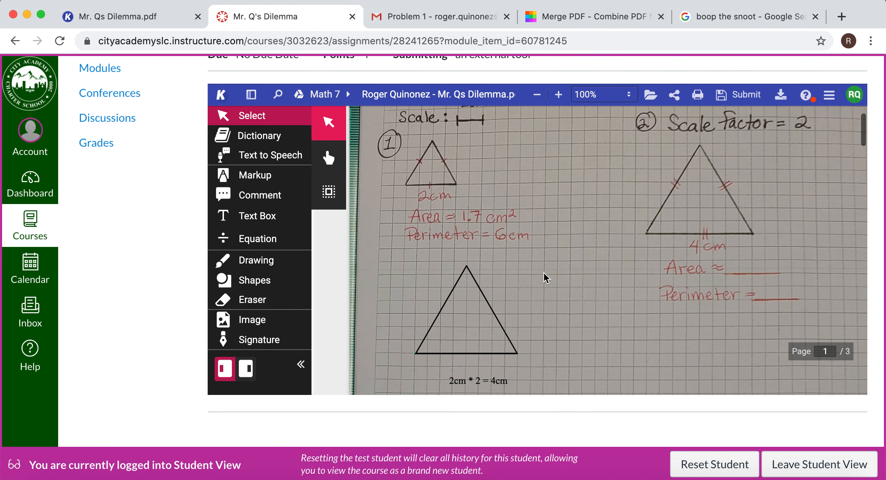
scroll(544, 273, "up", 2)
scroll(544, 273, "down", 3)
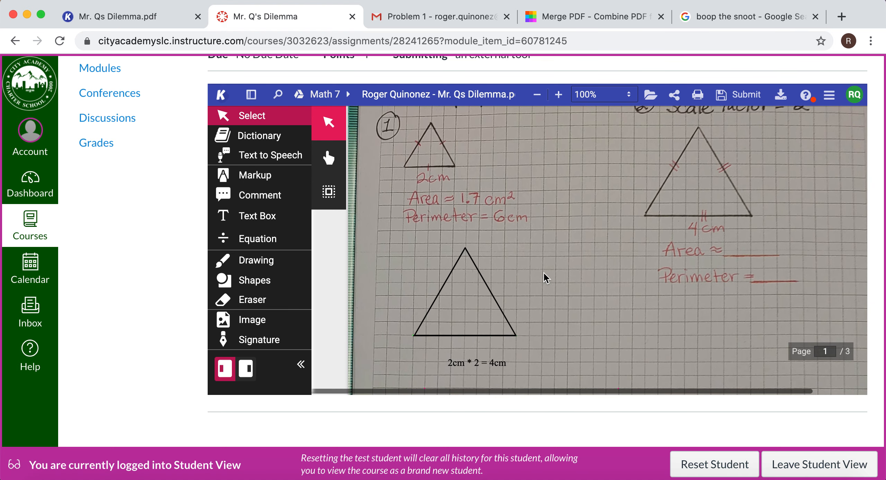
scroll(544, 273, "right", 1)
scroll(544, 272, "left", 1)
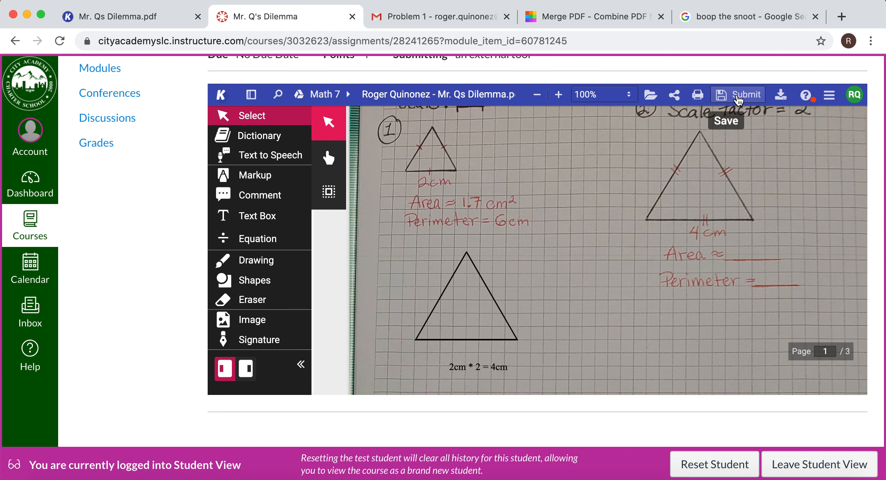
scroll(606, 257, "down", 2)
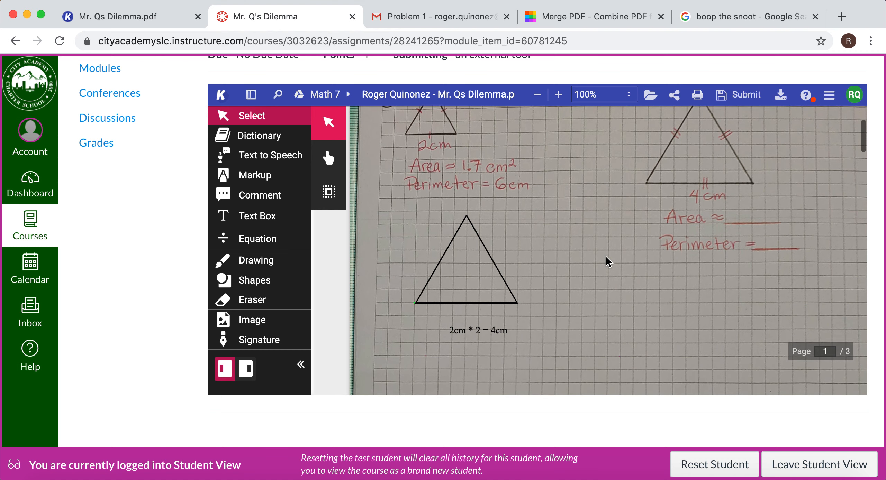
scroll(606, 256, "up", 1)
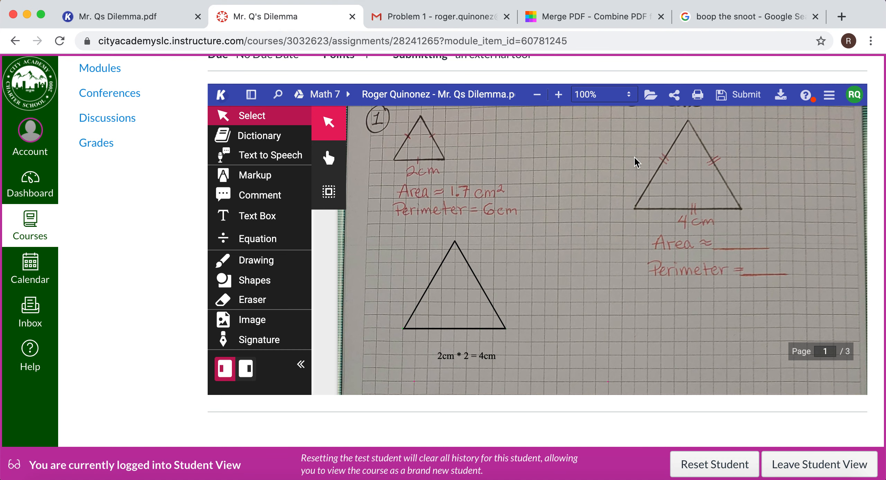
scroll(633, 157, "up", 3)
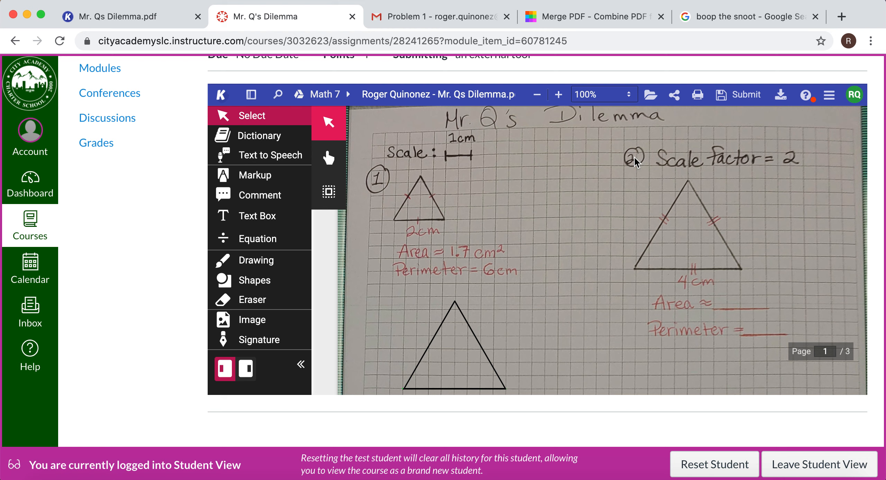
scroll(447, 268, "down", 1)
scroll(446, 268, "up", 1)
scroll(447, 268, "down", 1)
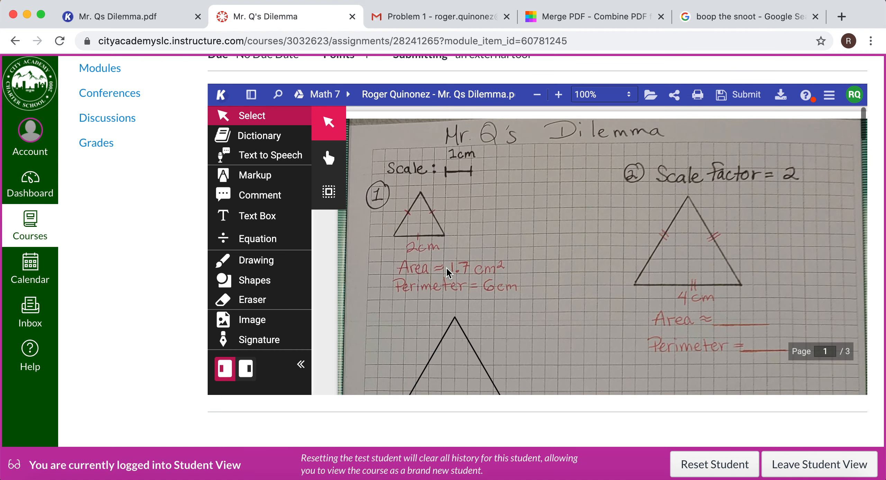
scroll(447, 268, "up", 2)
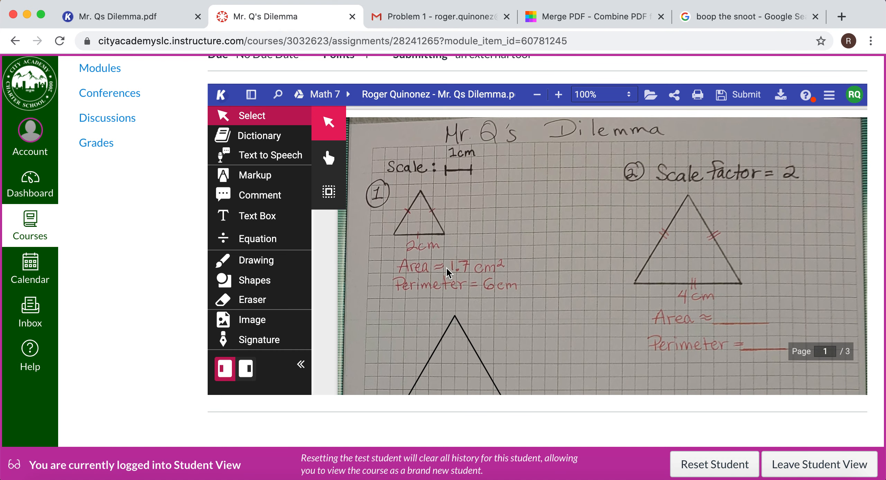